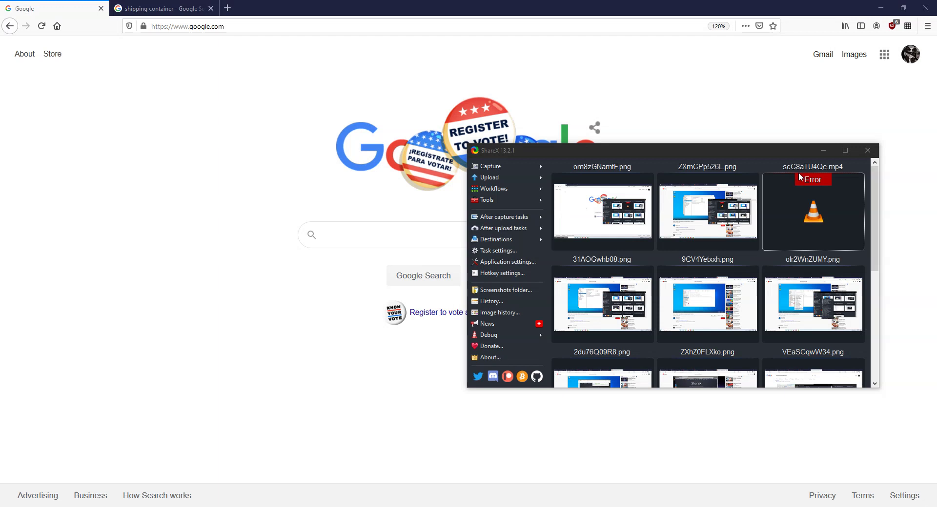
Step: Minimize the ShareX window and search Google for "sketchup"
left_click(820, 151)
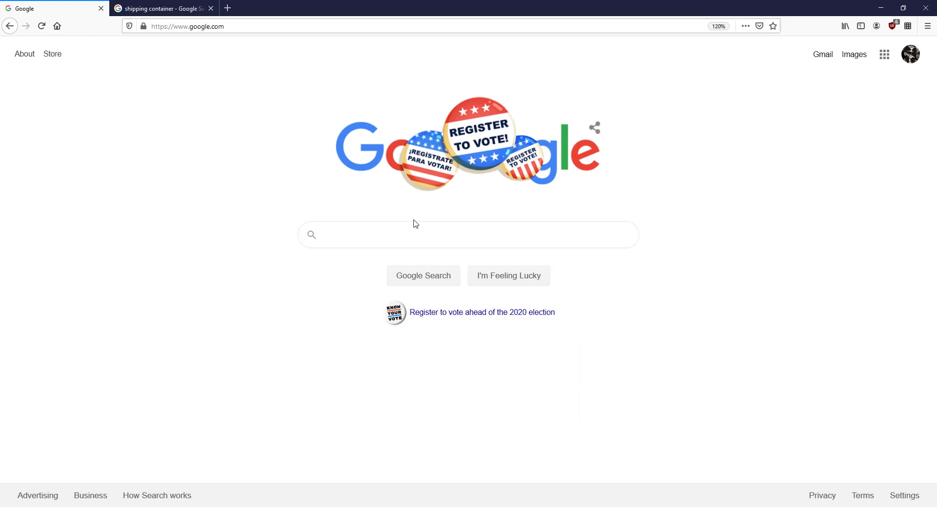
type("sketchup")
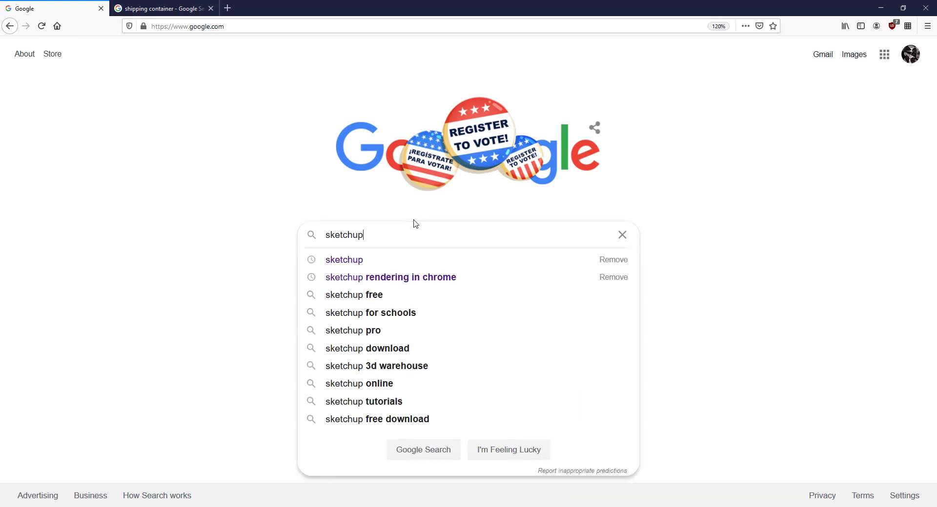
key("Return")
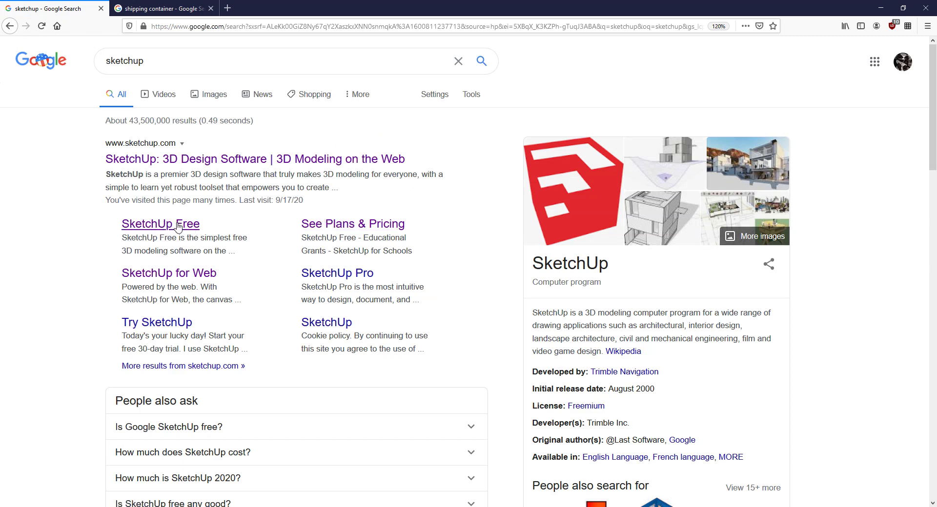
Step: Open the SketchUp Free page from the search results and start modeling in the web app
left_click(176, 229)
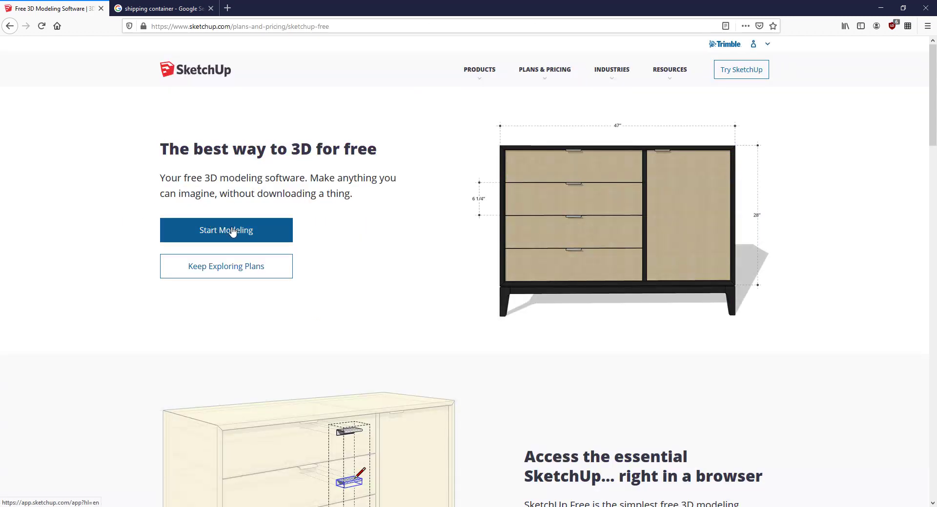
left_click(232, 231)
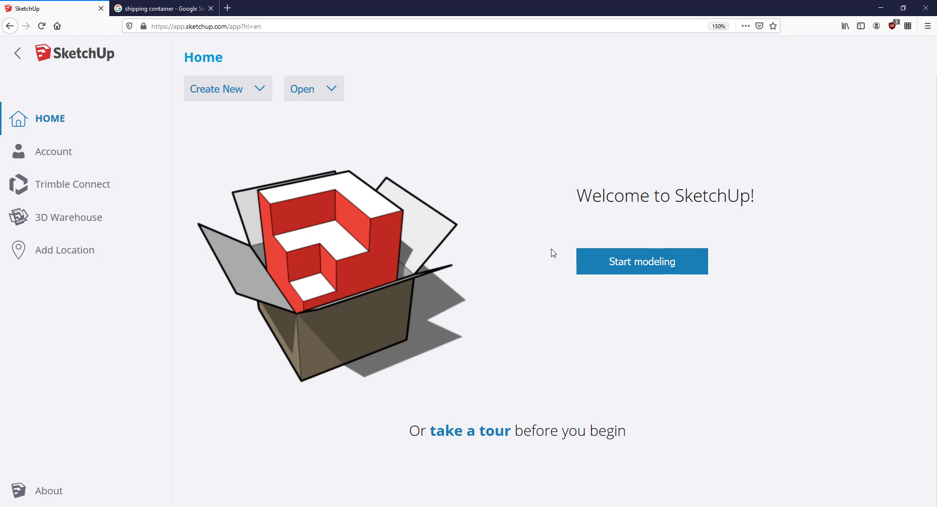
left_click(654, 266)
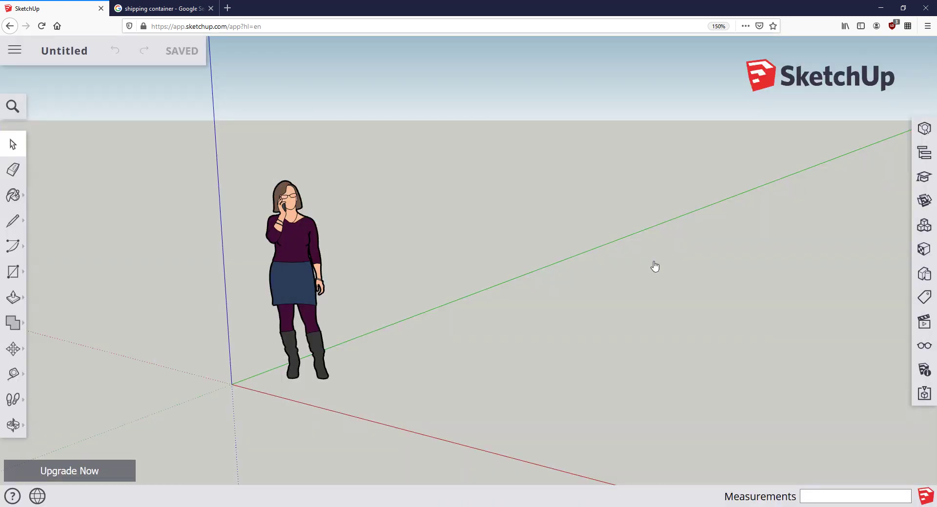
Step: Examine the empty model from several angles and distances by orbiting, panning and zooming around the figure at the origin
scroll(593, 269, "down", 5)
middle_click_drag(717, 273, 459, 273)
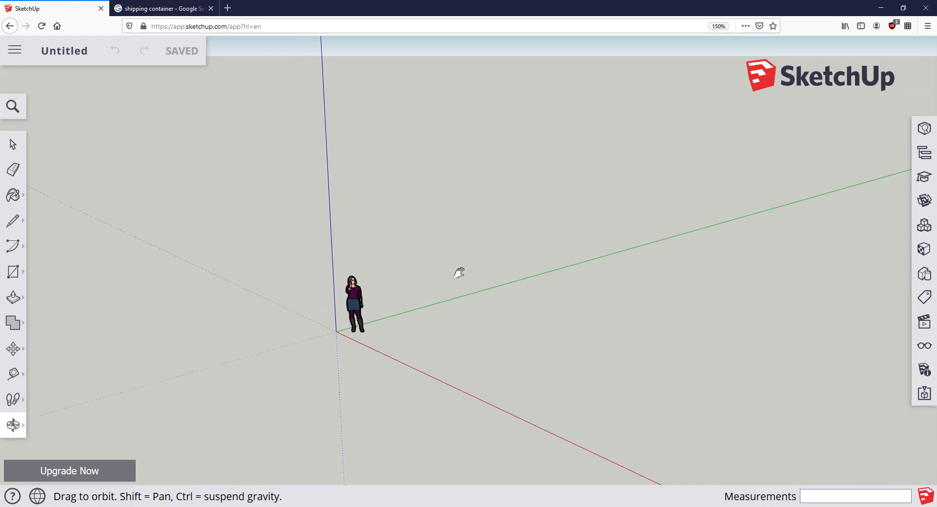
scroll(408, 335, "up", 2)
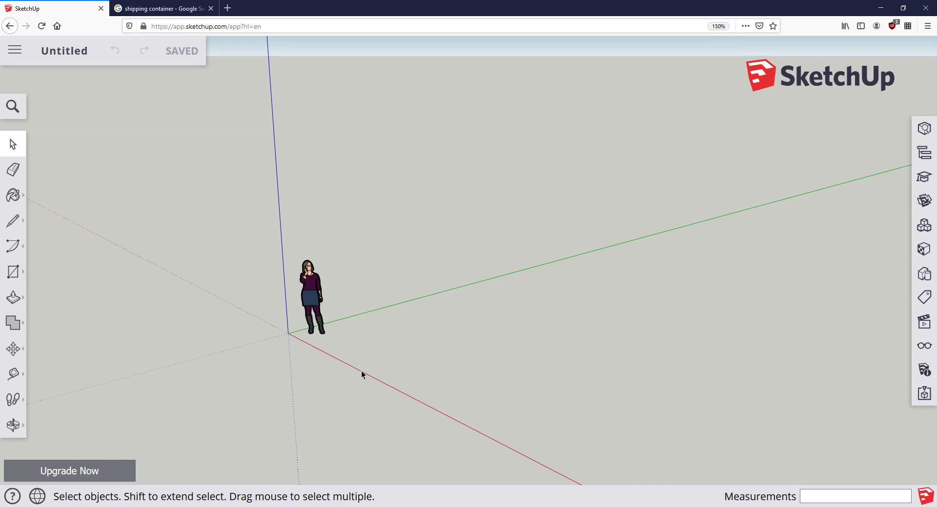
middle_click_drag(370, 358, 296, 373)
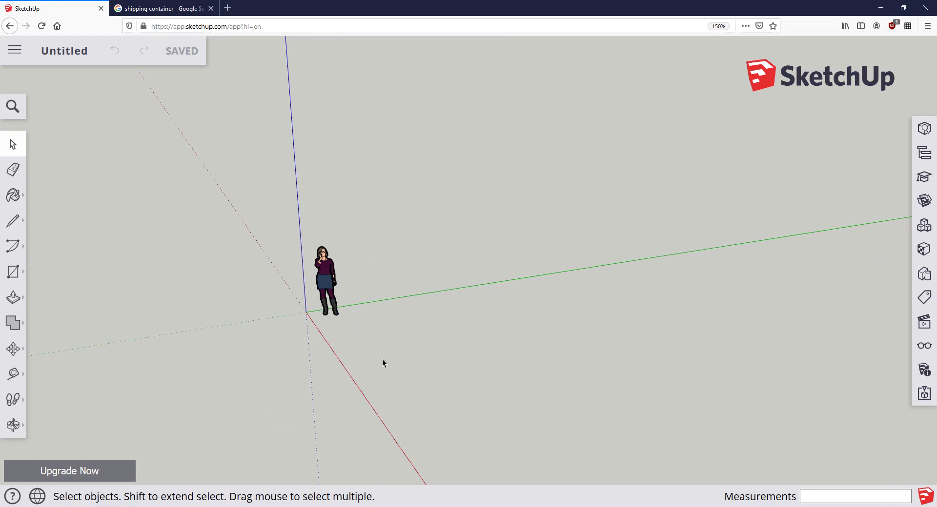
middle_click_drag(415, 338, 451, 346)
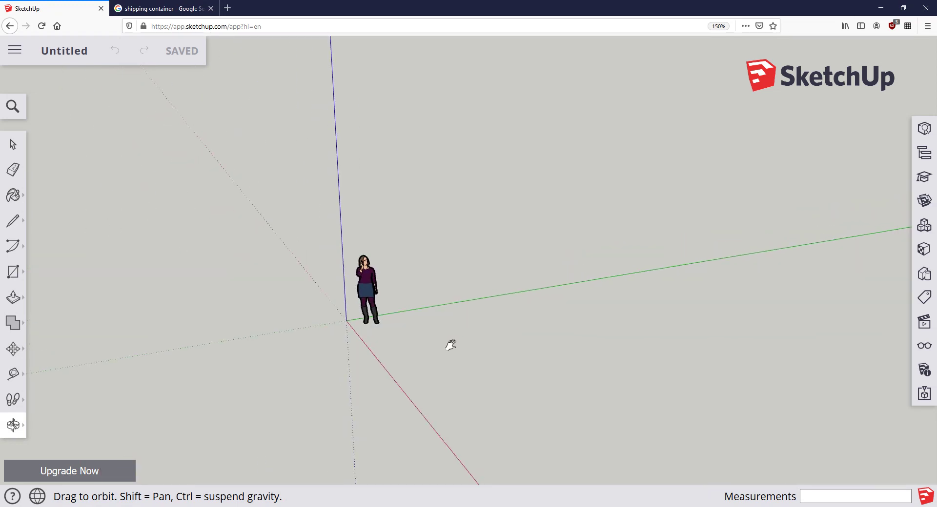
scroll(414, 325, "up", 5)
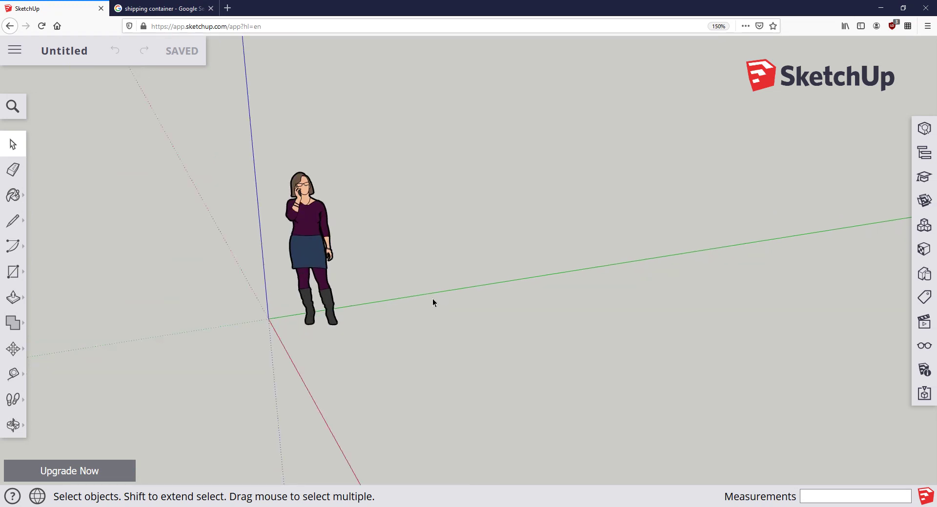
scroll(432, 298, "down", 5)
scroll(434, 299, "up", 2)
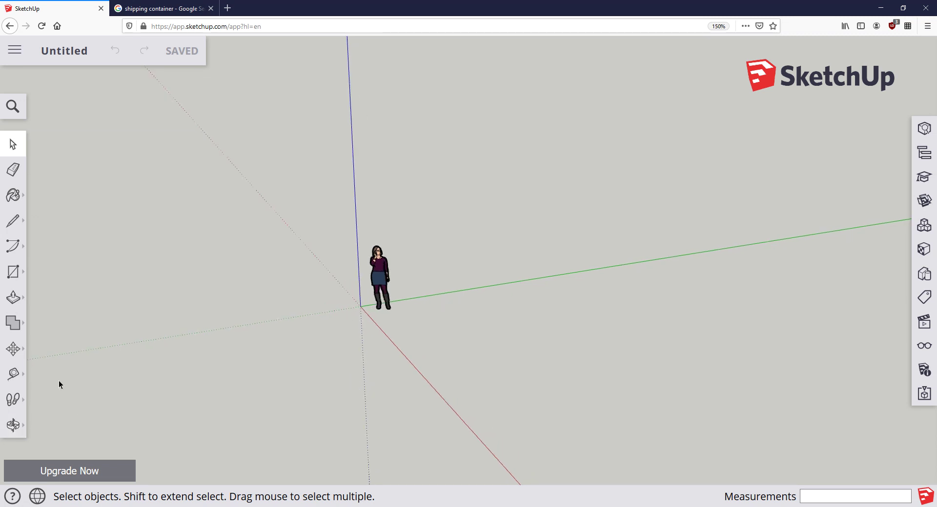
Step: Rotate the view around the standing figure with the Orbit tool
left_click(14, 425)
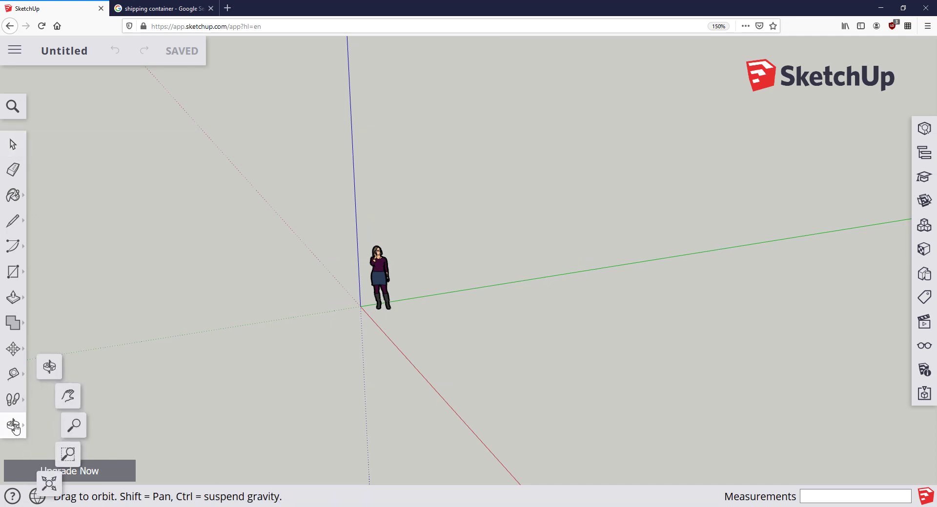
left_click(50, 366)
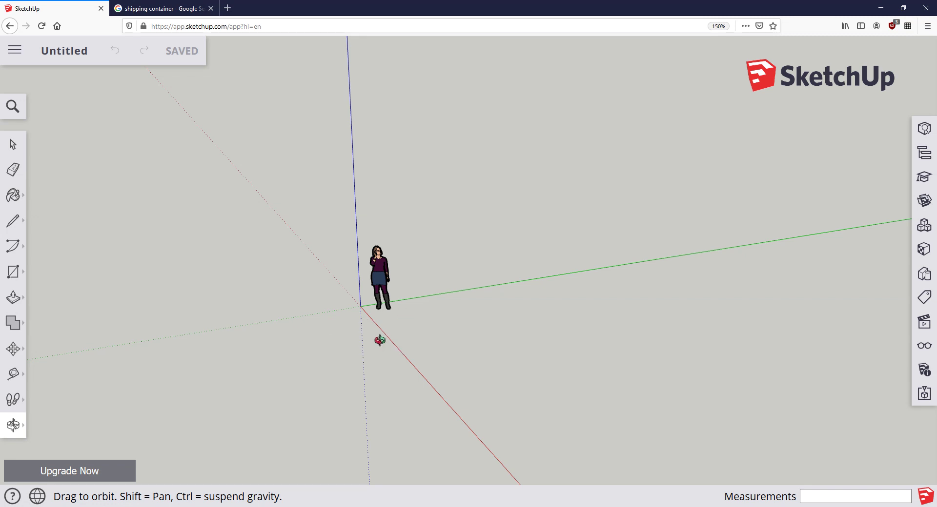
left_click_drag(379, 340, 451, 315)
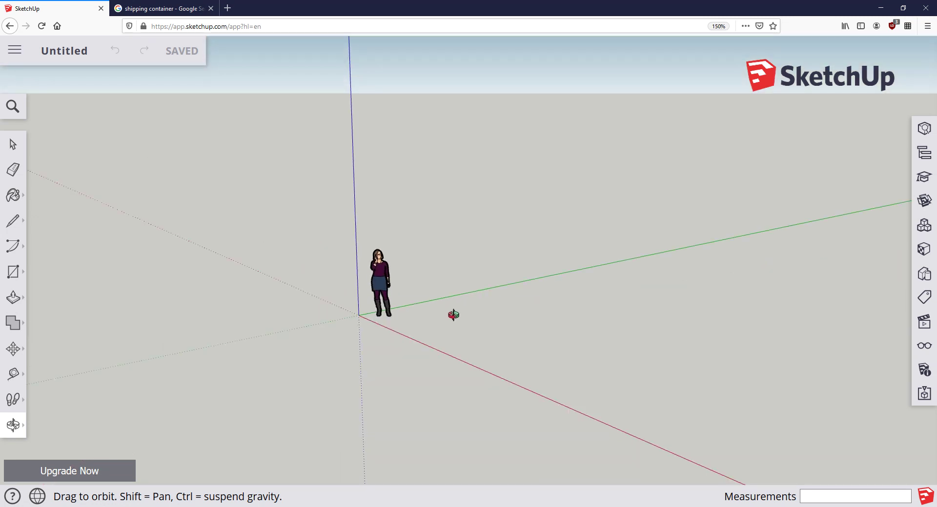
Step: Shift the view sideways with the Pan tool, and zoom in and out around the figure
left_click(13, 425)
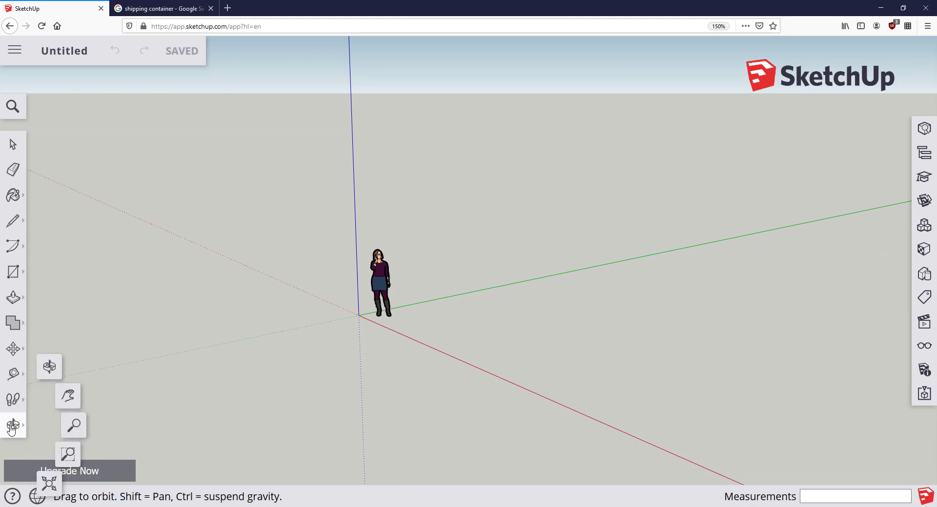
left_click(68, 395)
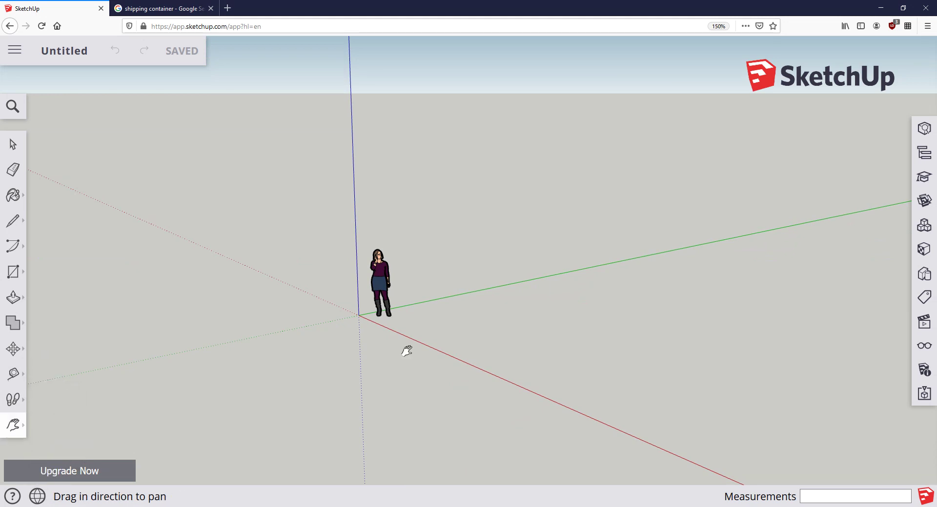
left_click_drag(439, 354, 552, 370)
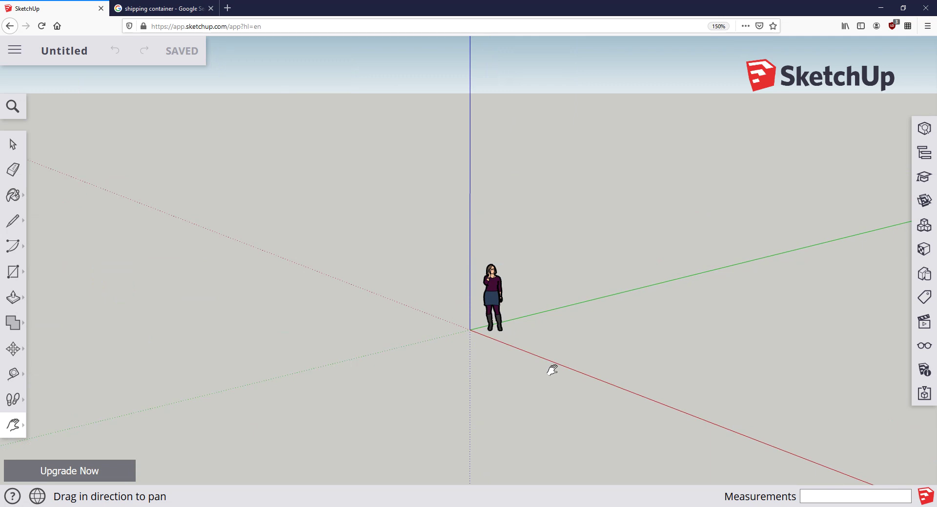
scroll(551, 371, "up", 6)
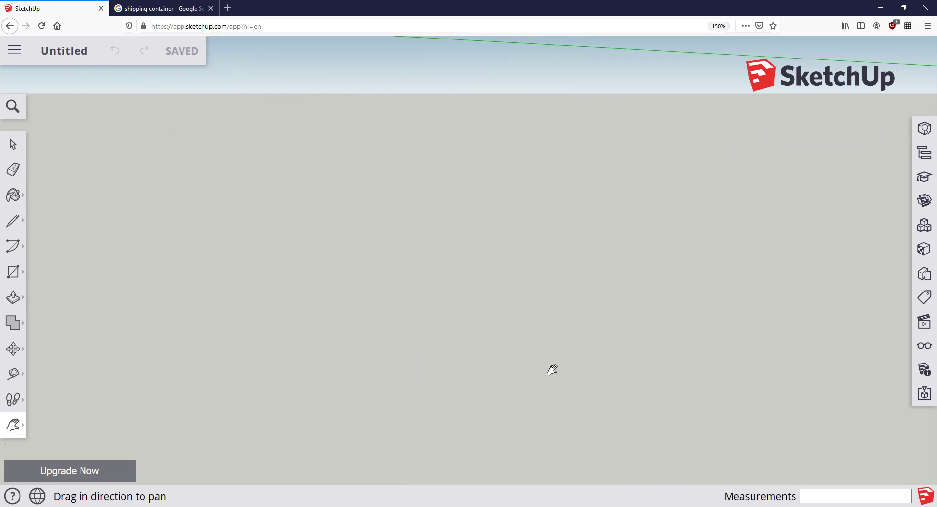
scroll(552, 370, "down", 6)
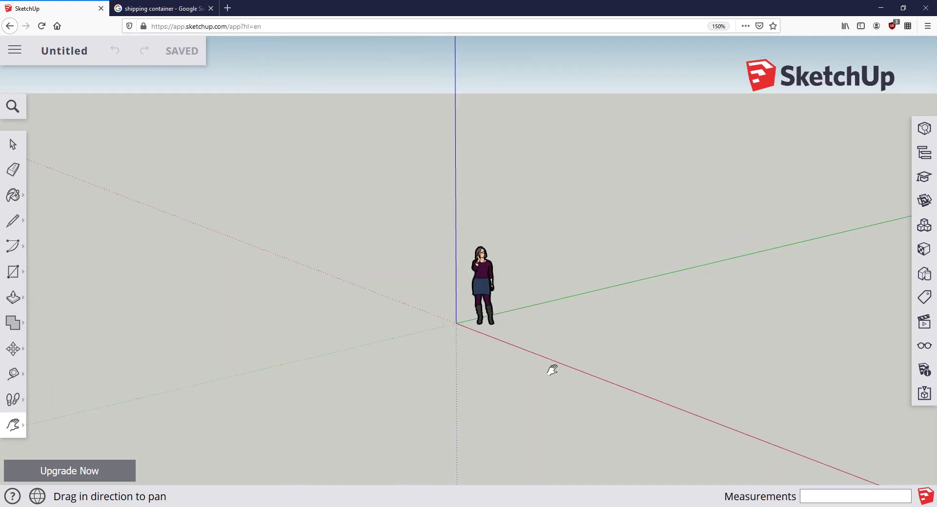
scroll(552, 370, "up", 1)
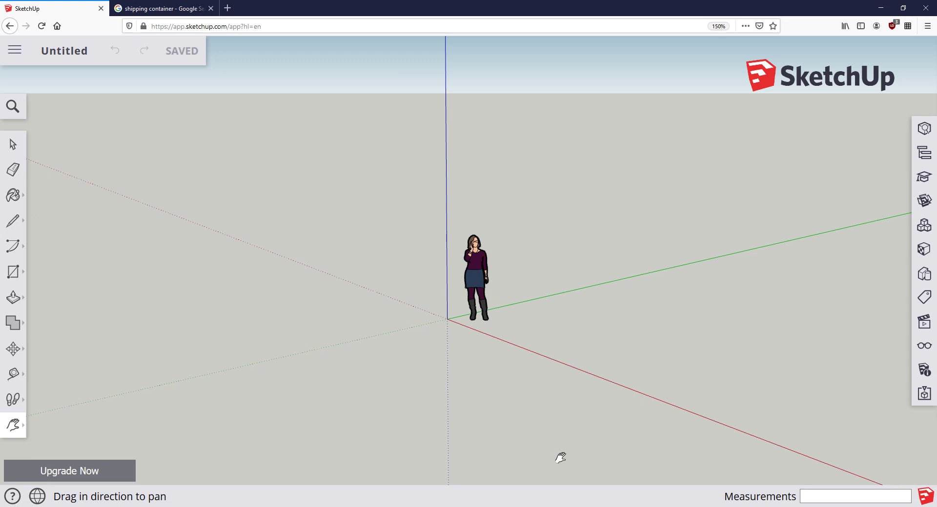
Step: Frame the standing figure with Zoom Window, and return to a wide, elevated view of the axes
left_click(14, 426)
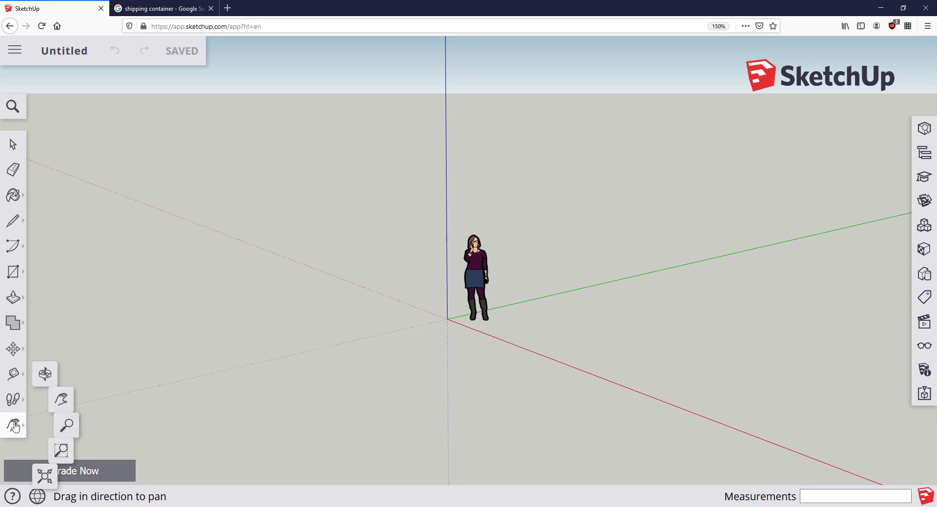
left_click(69, 459)
left_click_drag(395, 211, 601, 357)
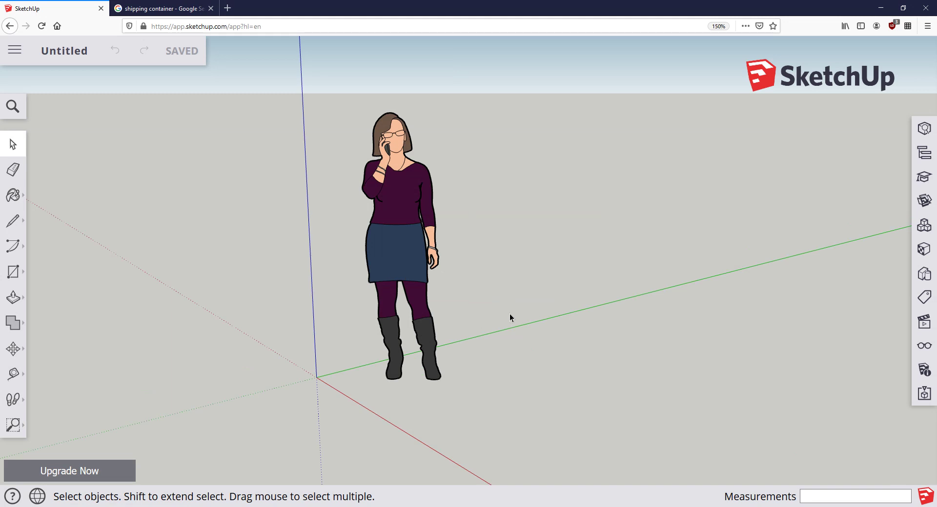
scroll(510, 314, "down", 10)
middle_click_drag(575, 328, 491, 318)
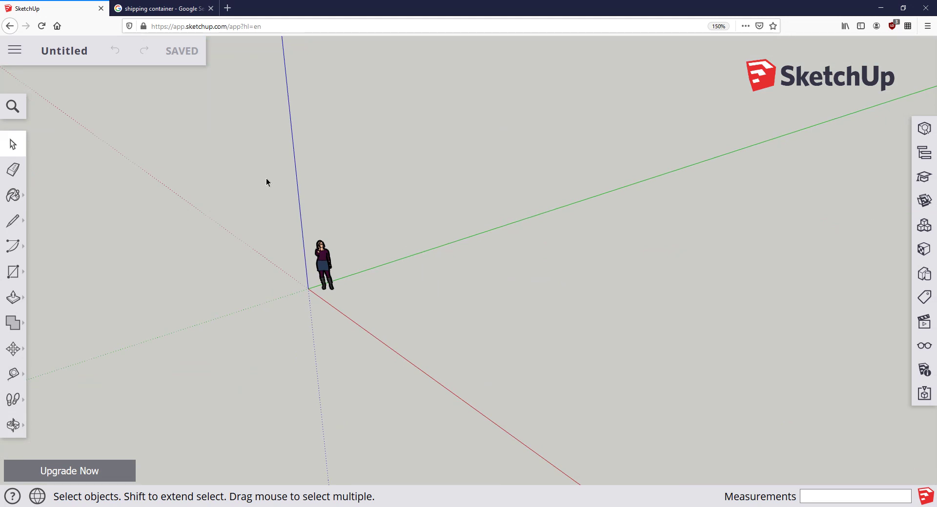
Step: View the shipping container reference photo, and open Google Classroom in a new tab under the other account
left_click(169, 9)
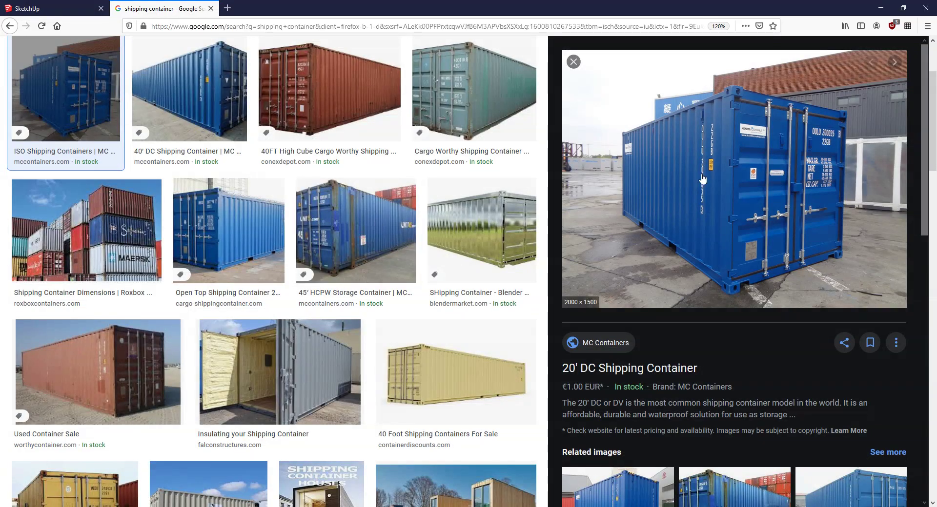
left_click(228, 9)
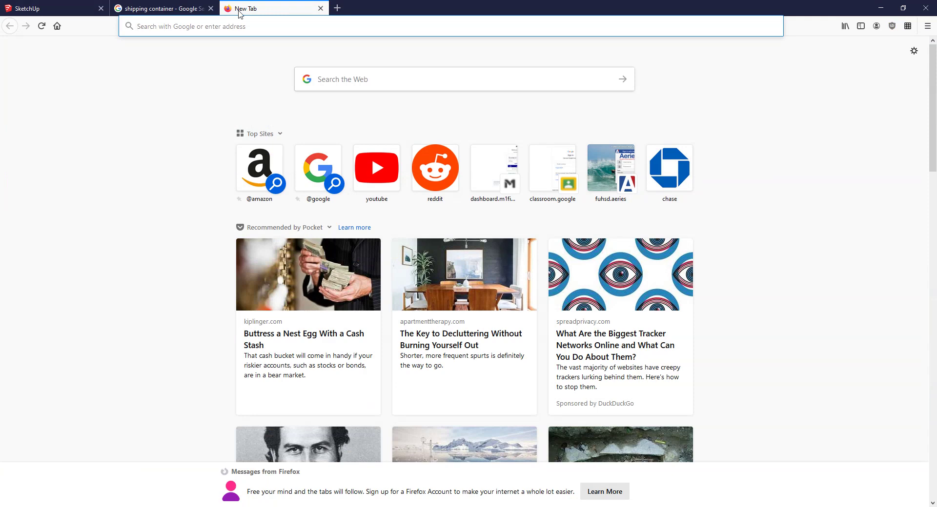
type("class")
key("Return")
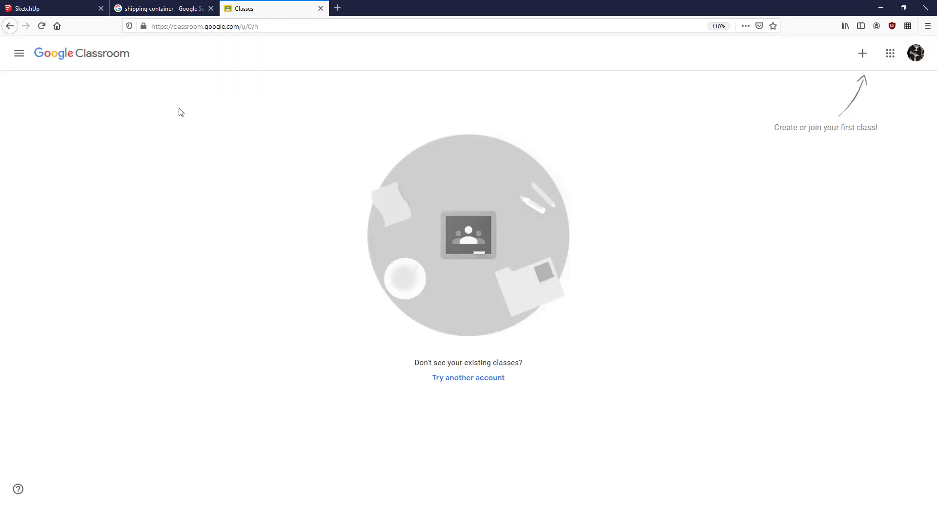
left_click(917, 52)
left_click(800, 215)
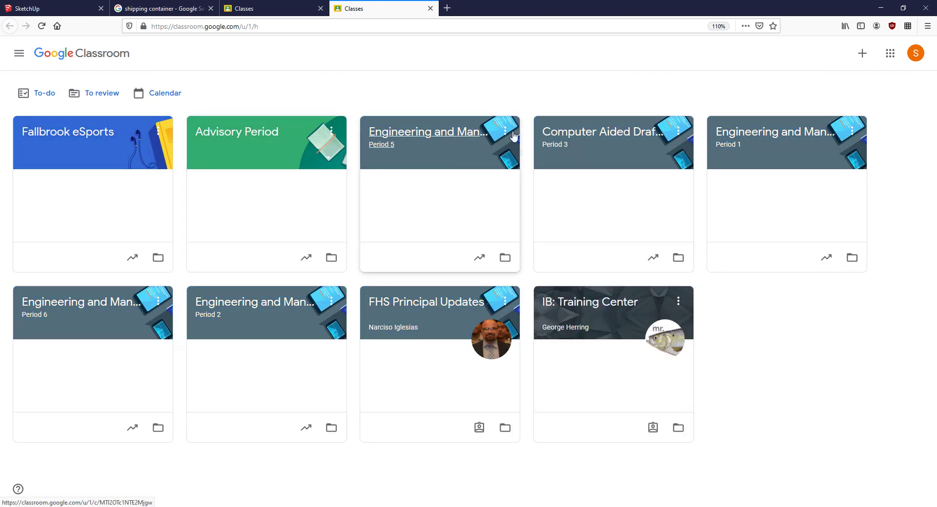
Step: Open the Engineering and Manufacturing Period 1 class and display the Rectangle Dimensions.png attachment from its stream
left_click(782, 134)
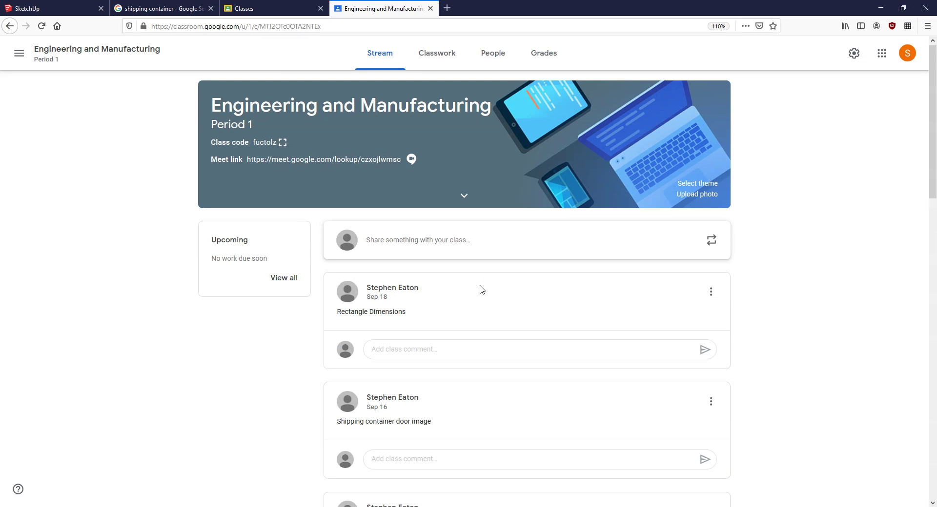
scroll(480, 289, "down", 3)
scroll(370, 183, "down", 1)
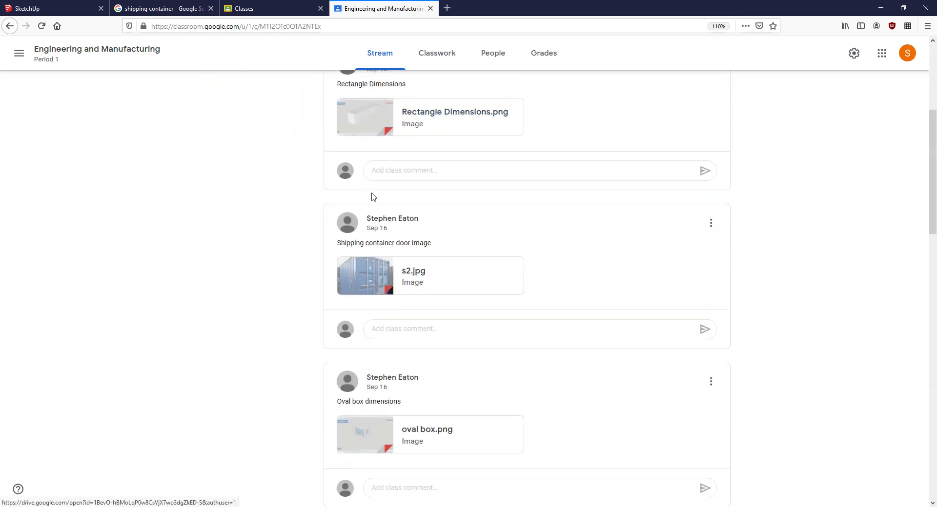
scroll(376, 220, "down", 6)
scroll(391, 344, "down", 1)
scroll(383, 344, "up", 10)
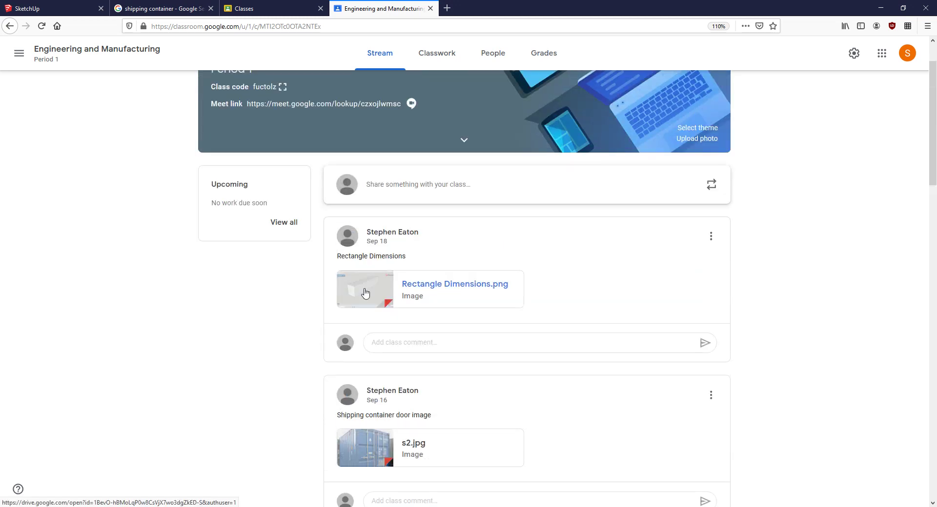
left_click(365, 293)
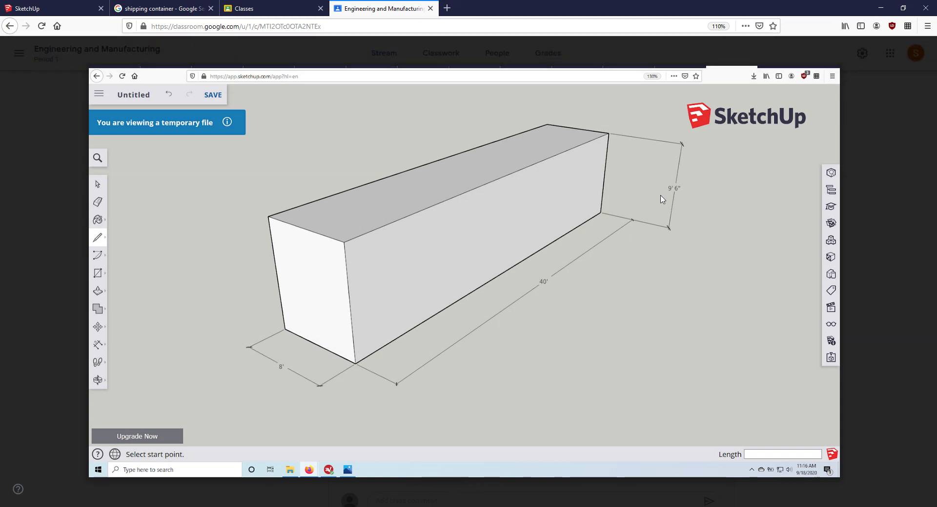
Step: Switch to SketchUp and draw a 40' line parallel to the green axis, consulting the Rectangle Dimensions image for the length
left_click(57, 7)
mouse_move(514, 213)
middle_mouse_down()
mouse_move(437, 223)
mouse_move(456, 262)
mouse_move(393, 303)
mouse_move(378, 291)
mouse_move(431, 286)
middle_mouse_up()
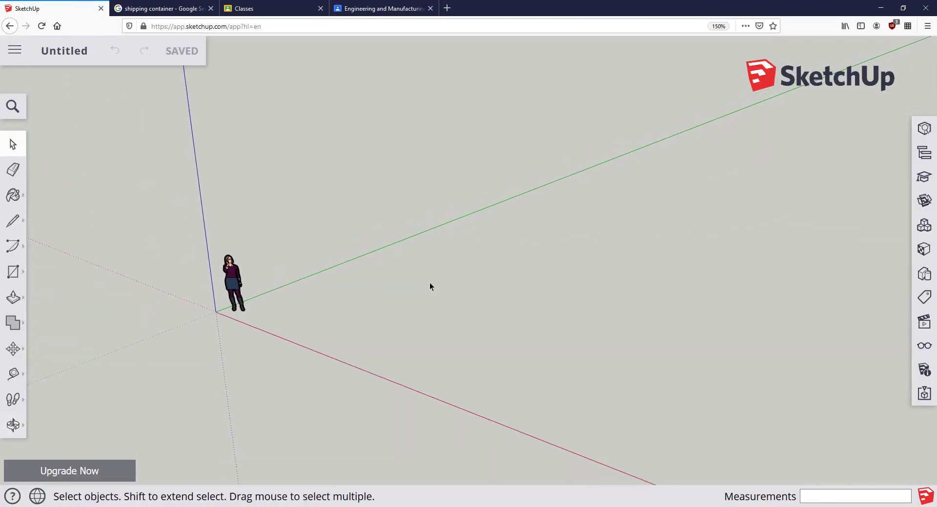
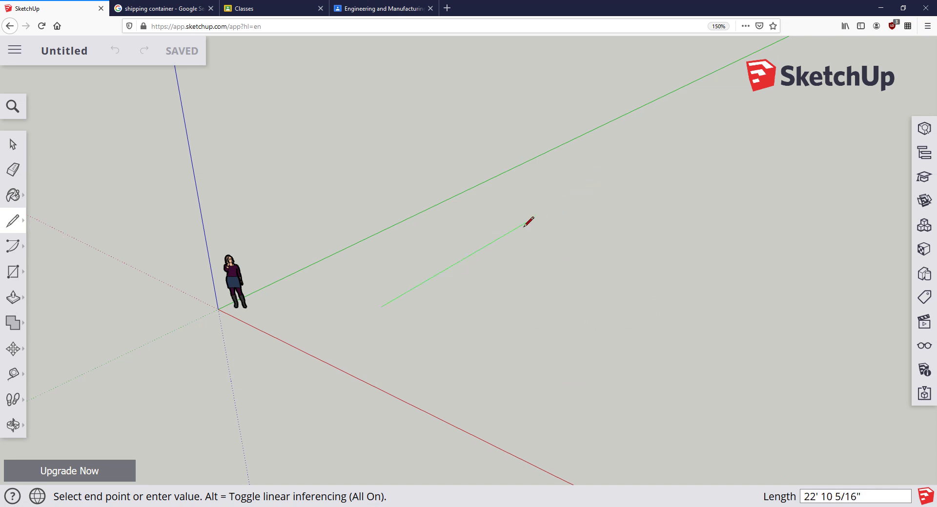
left_click(367, 9)
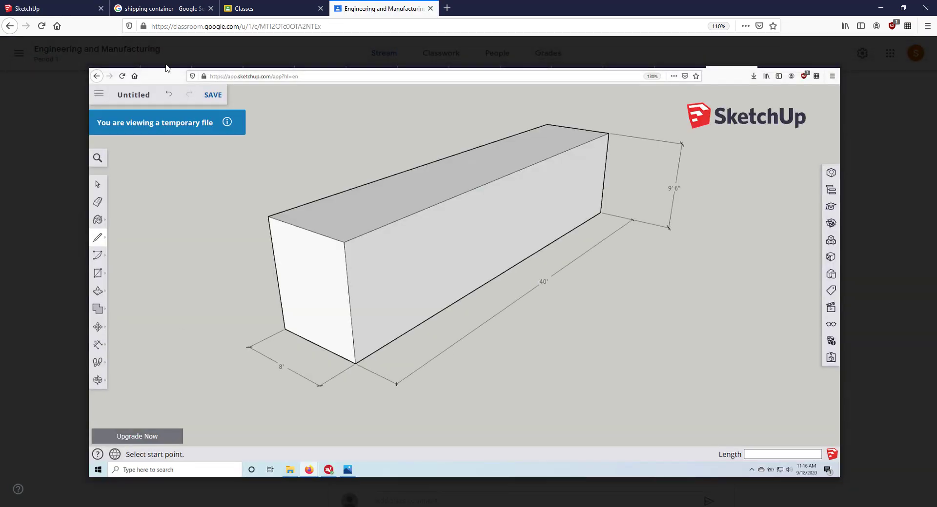
left_click(64, 10)
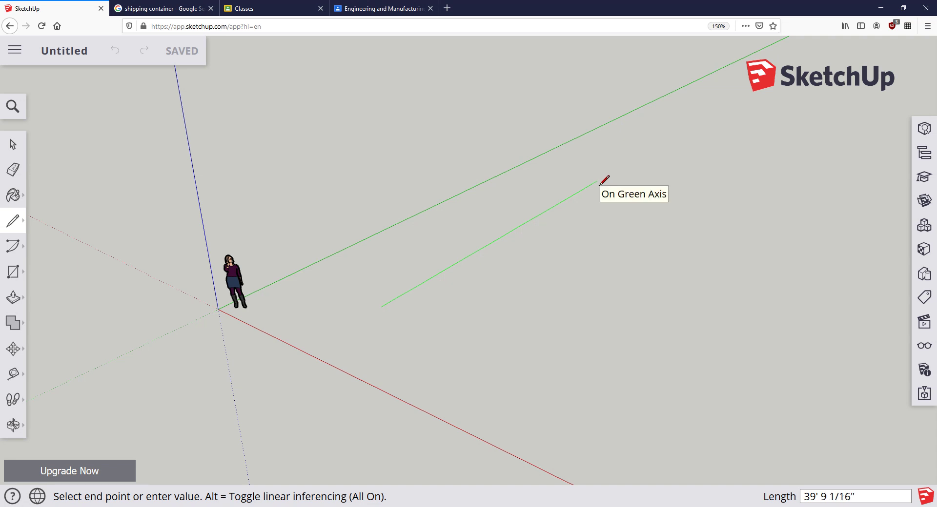
type("40")
key("Return")
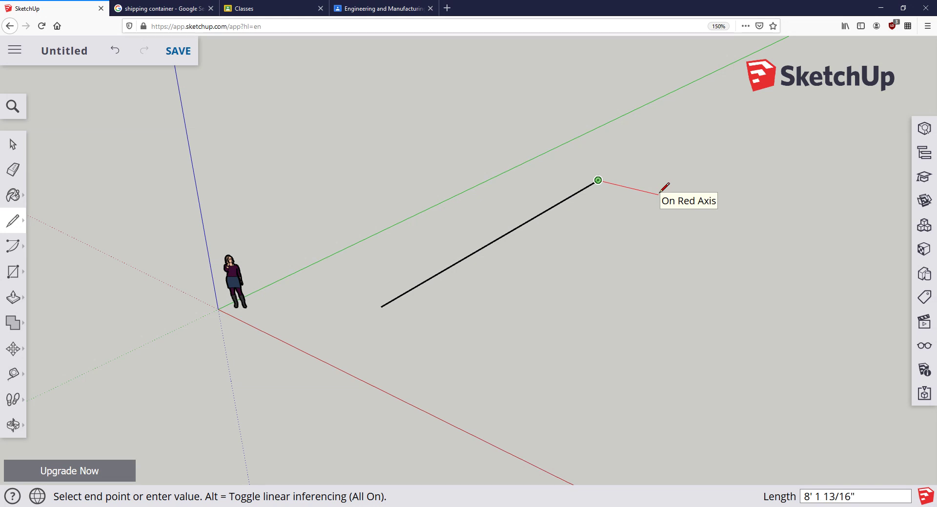
Step: Continue the line 8' along the red axis and 9'6" up the blue axis, and finish the Line tool
type("8")
key("Return")
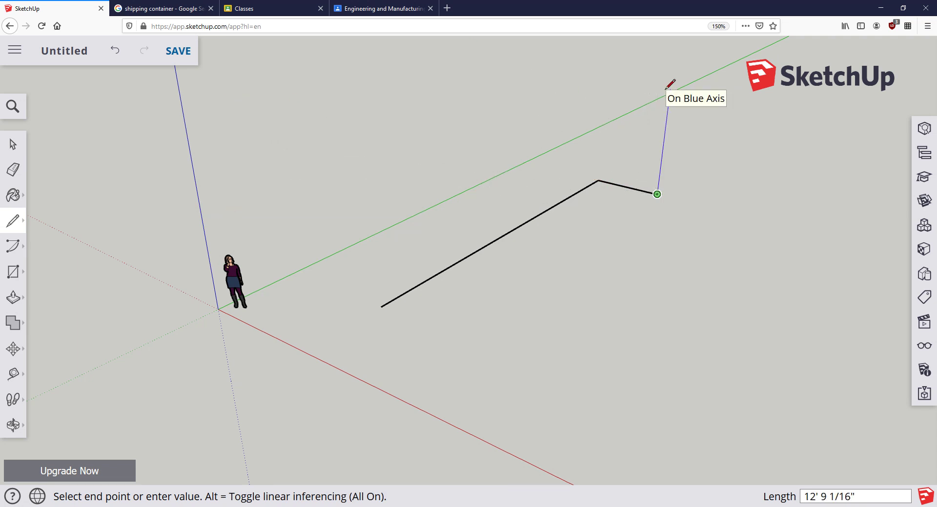
type("9'6\"")
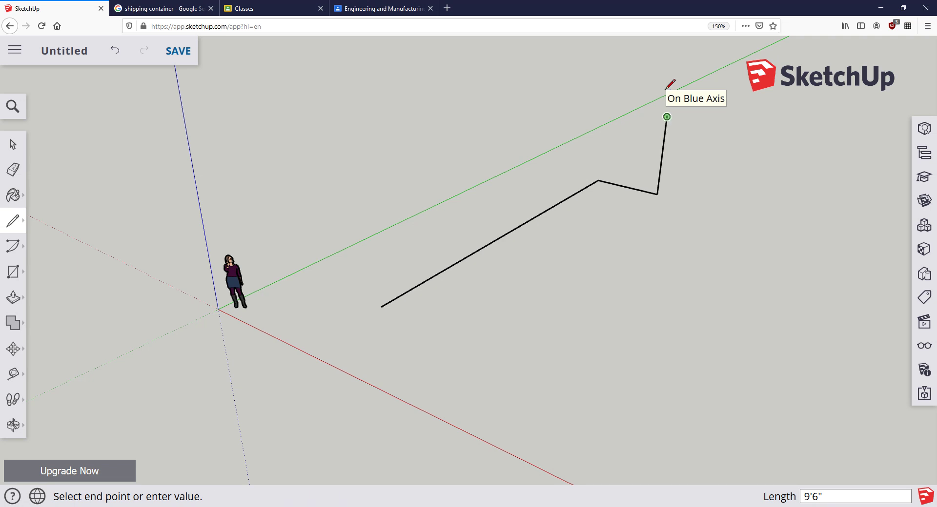
left_click(666, 117)
left_click(7, 146)
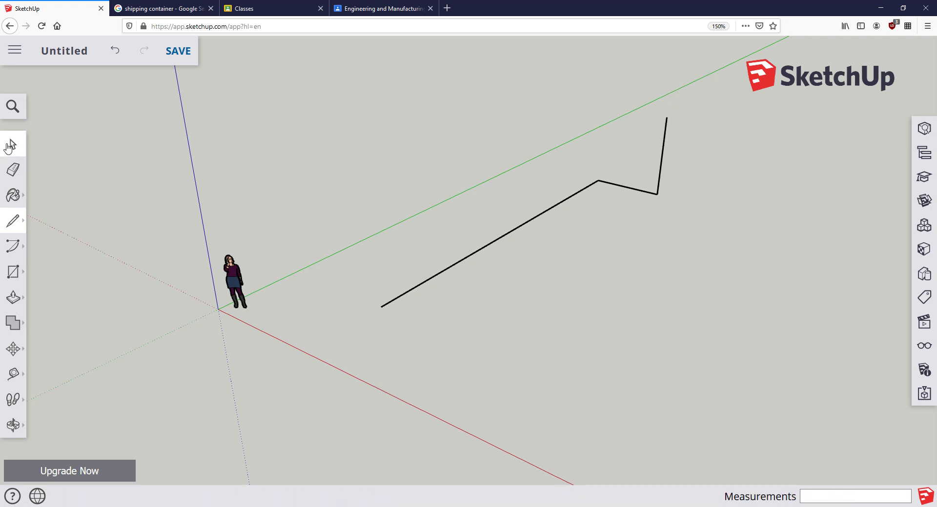
Step: Draw an 8' by 40' rectangle on the ground from the long line's free end to the base of the vertical line
middle_click_drag(552, 200, 448, 290)
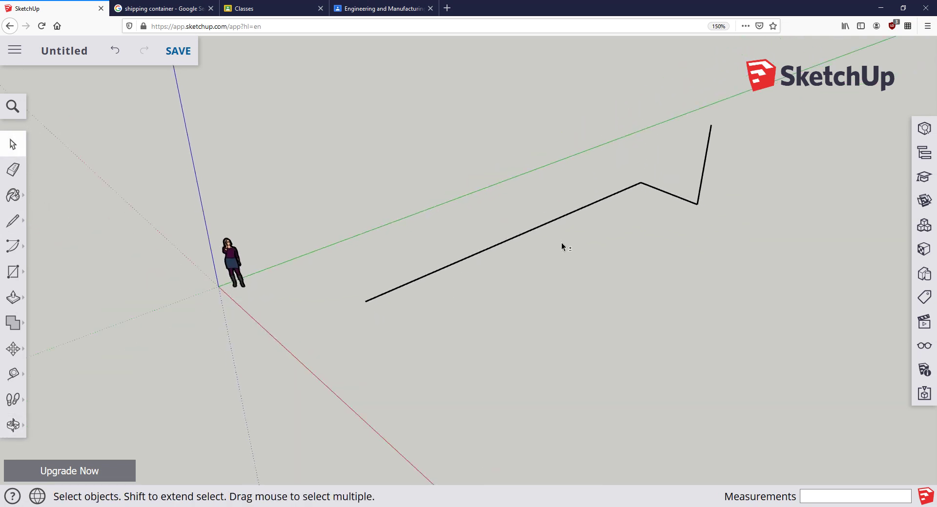
middle_click_drag(560, 242, 526, 245)
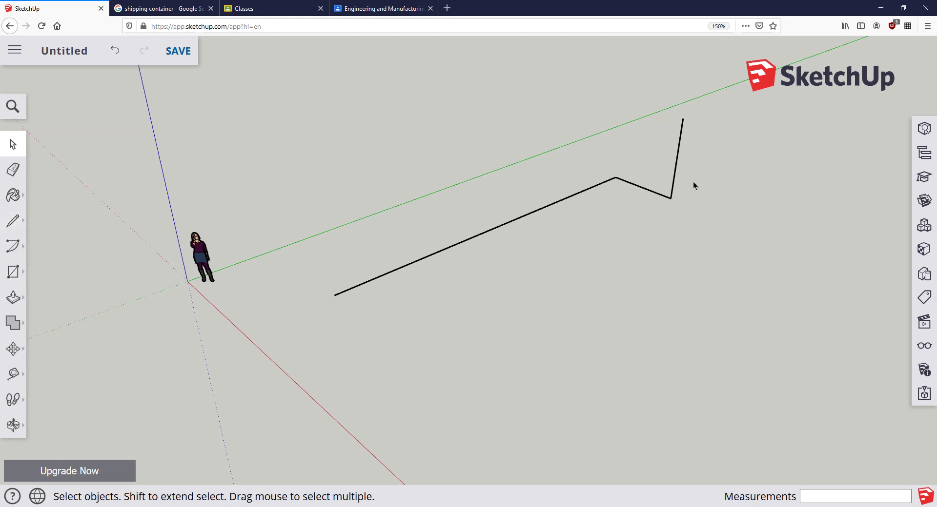
left_click(14, 275)
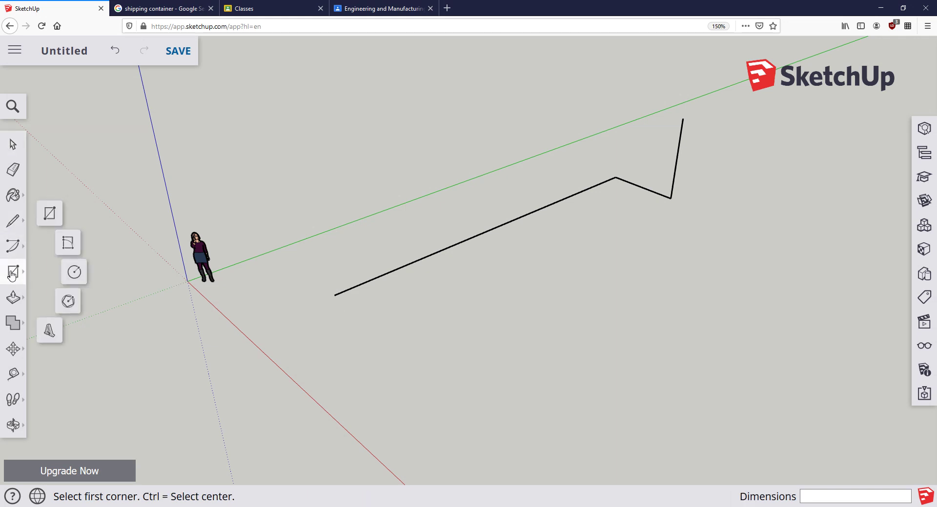
left_click(49, 215)
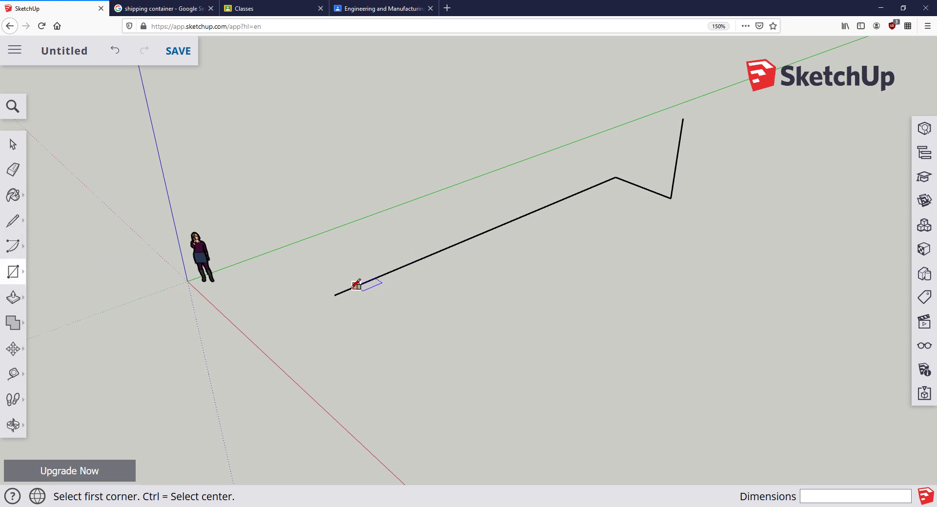
left_click(334, 295)
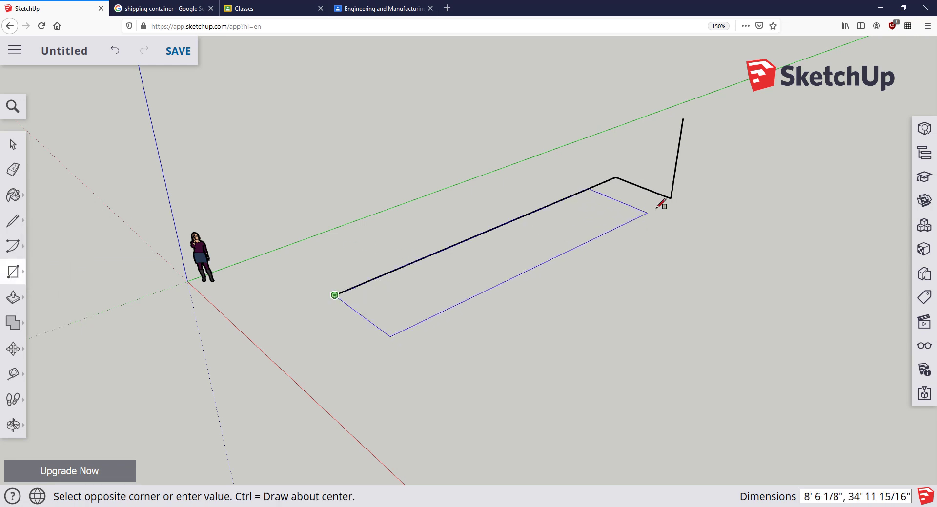
left_click(671, 197)
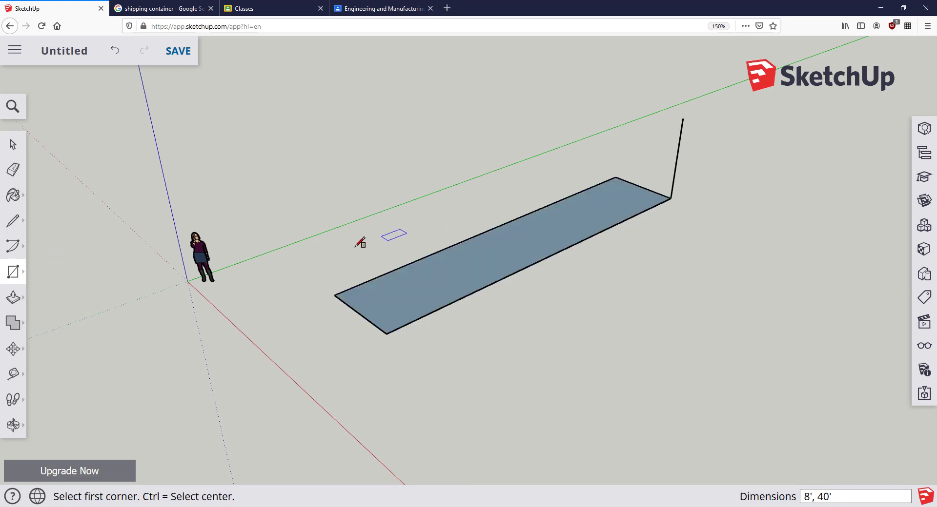
scroll(451, 283, "up", 2)
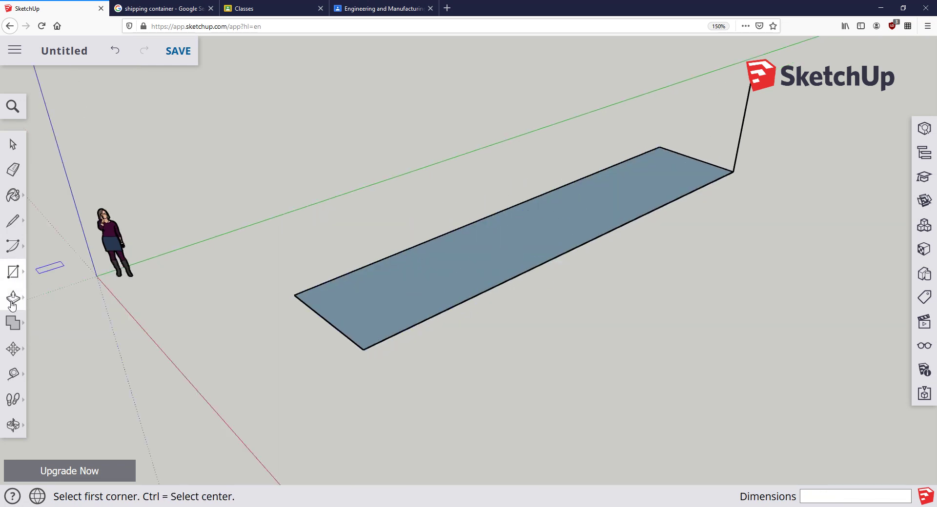
Step: Inspect the rectangle's face and the vertical height line by selecting each from several angles, and clear the selection
left_click(13, 144)
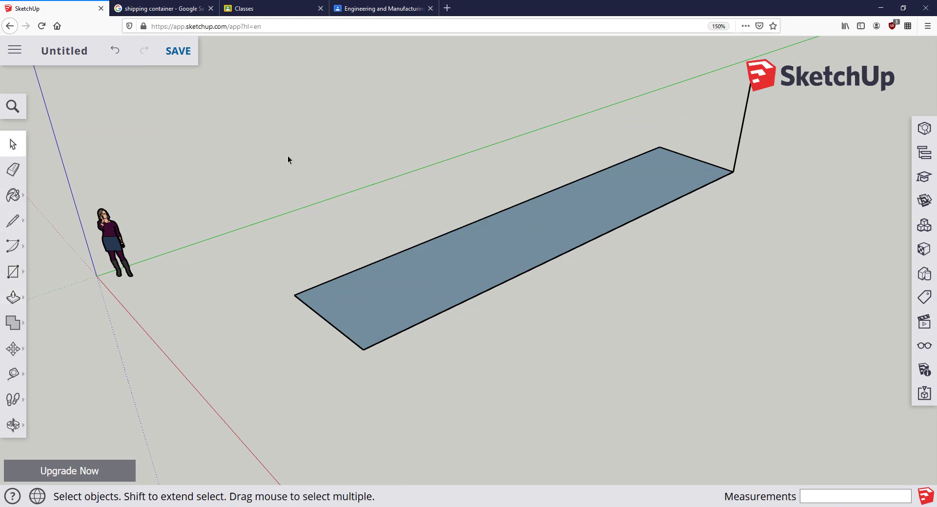
middle_click_drag(288, 156, 475, 253)
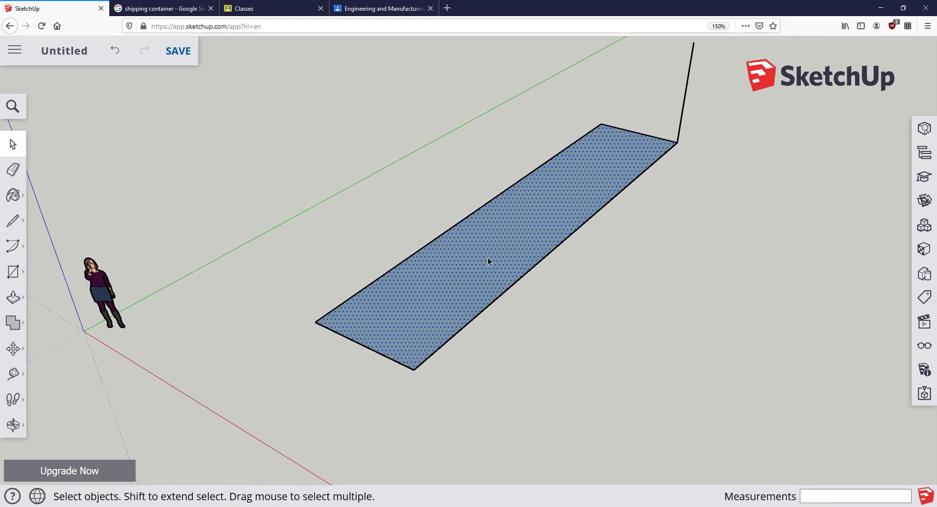
middle_click_drag(436, 300, 384, 273)
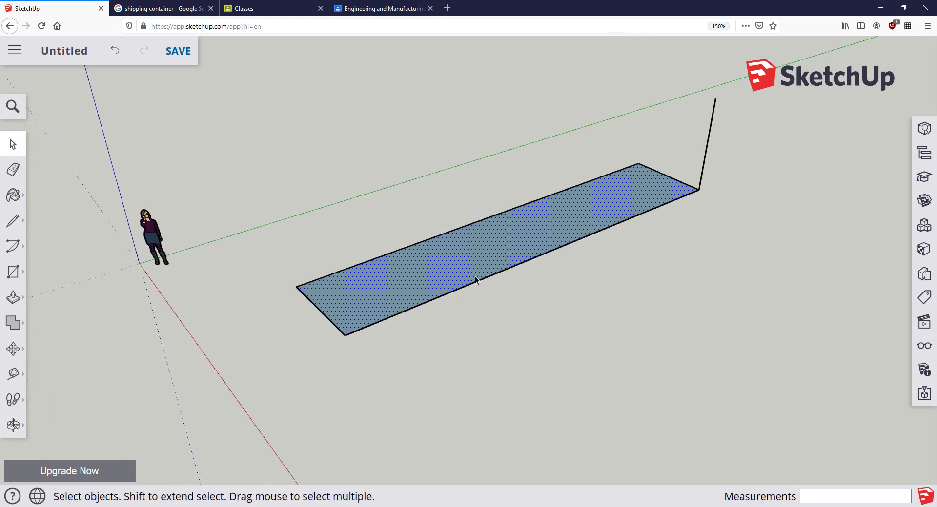
mouse_move(433, 281)
middle_mouse_down()
mouse_move(441, 268)
mouse_move(470, 268)
mouse_move(423, 281)
middle_mouse_up()
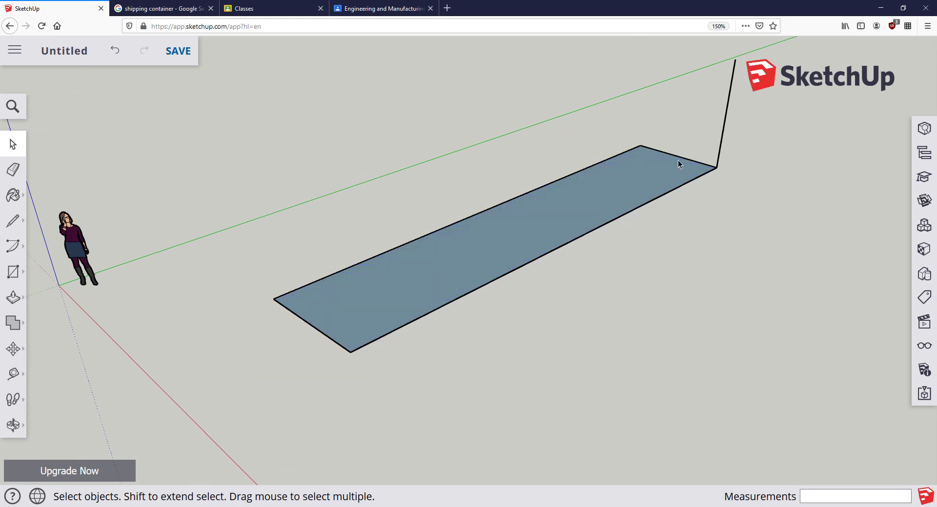
left_click(721, 139)
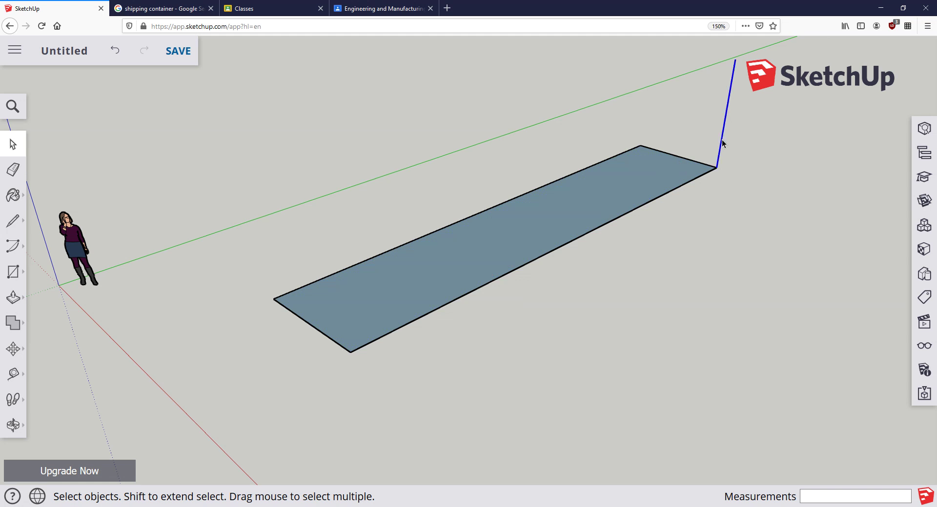
left_click(629, 193)
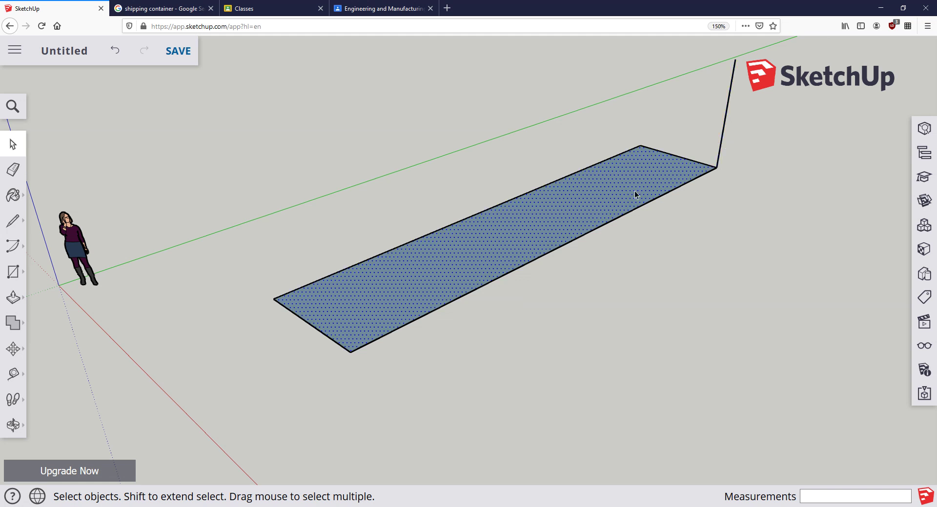
left_click(718, 145)
middle_click_drag(721, 138, 736, 197)
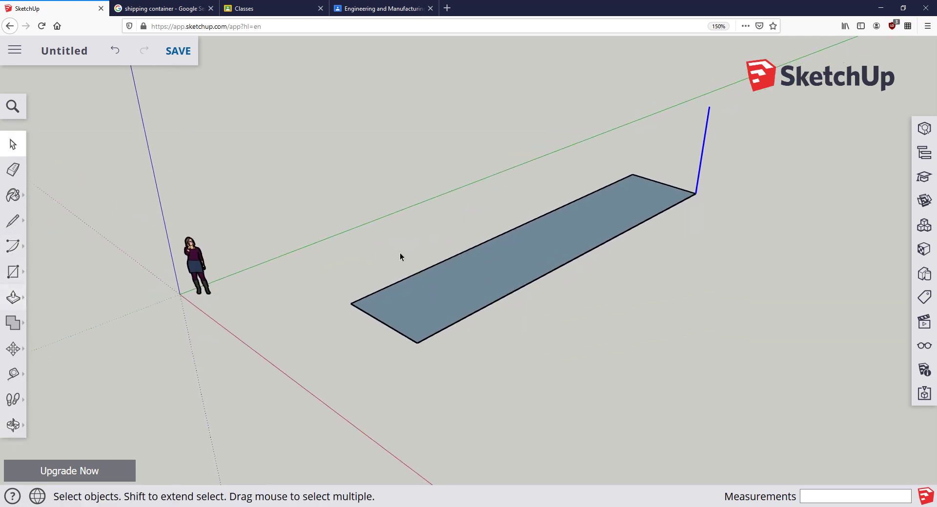
left_click(520, 188)
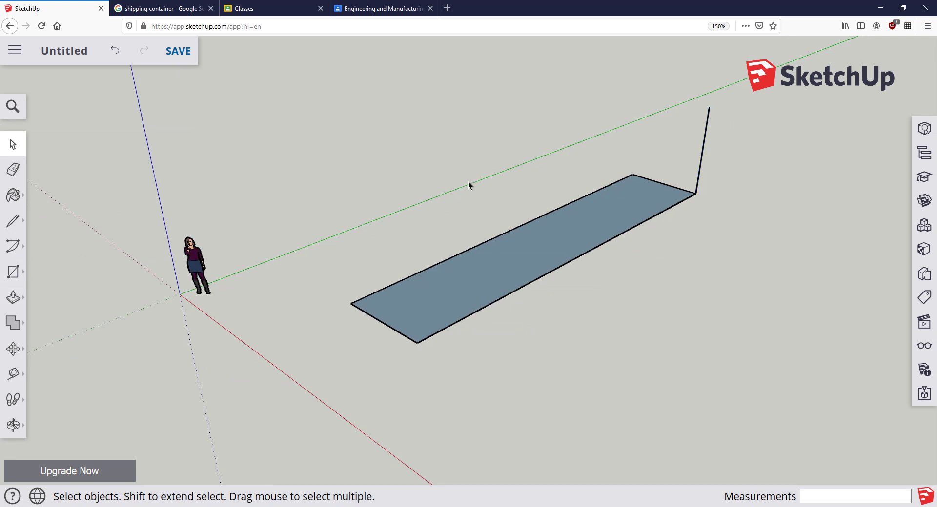
Step: Push/Pull the rectangle's face up 9'6" to the top endpoint of the vertical line
left_click(13, 298)
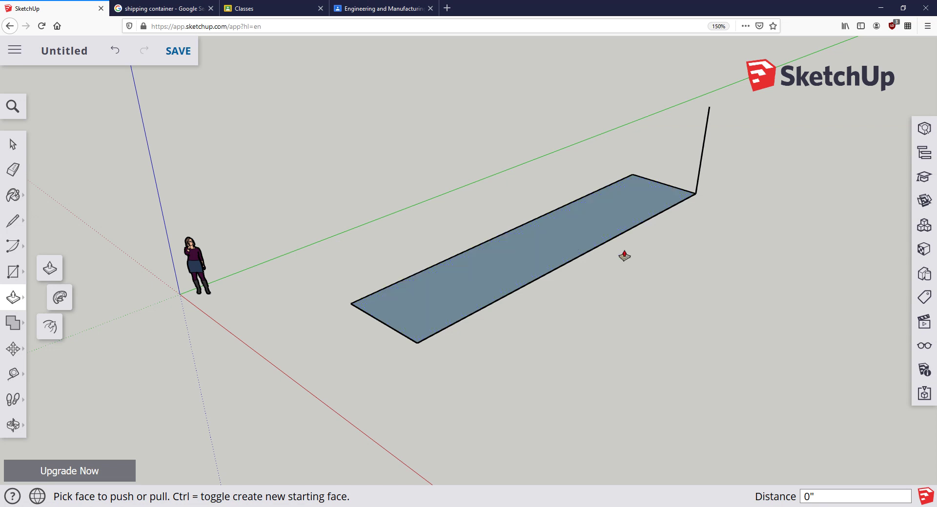
left_click(612, 219)
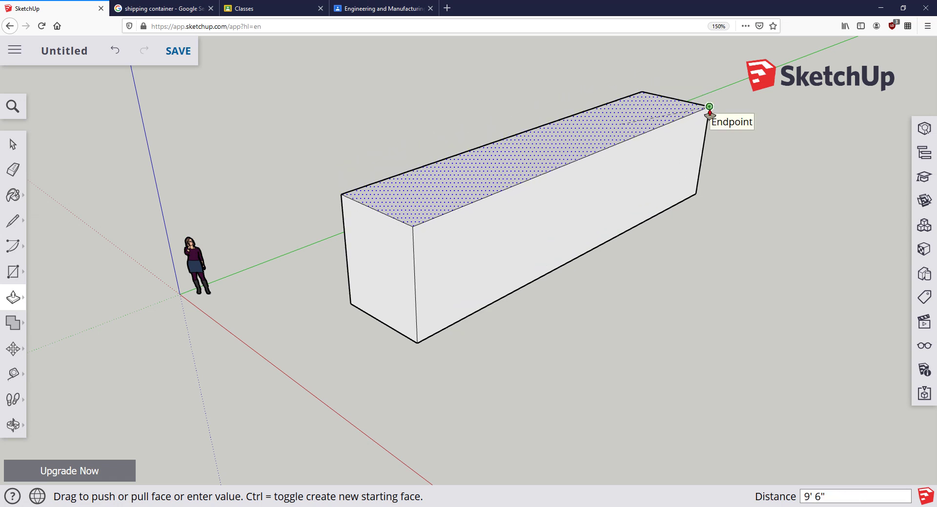
left_click(709, 107)
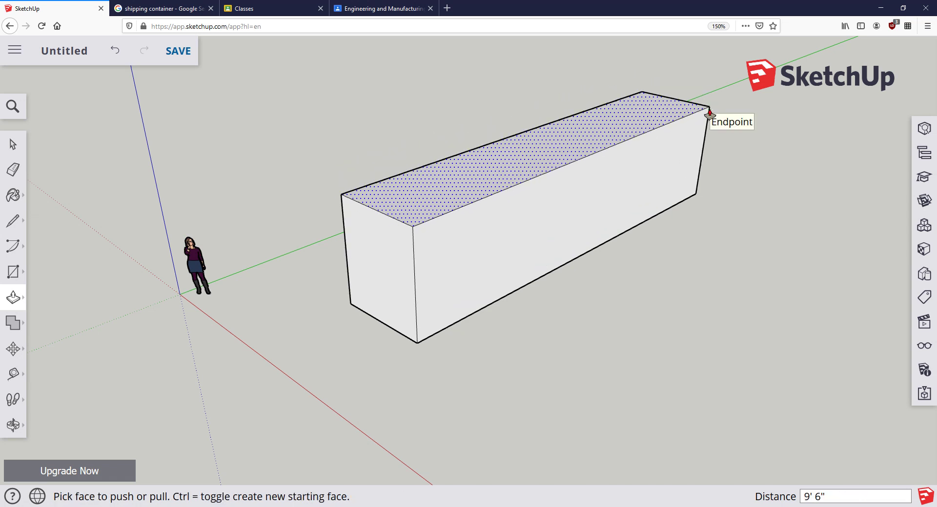
Step: Compare the box with the Rectangle Dimensions image and the shipping container photo, and return to SketchUp
left_click(370, 10)
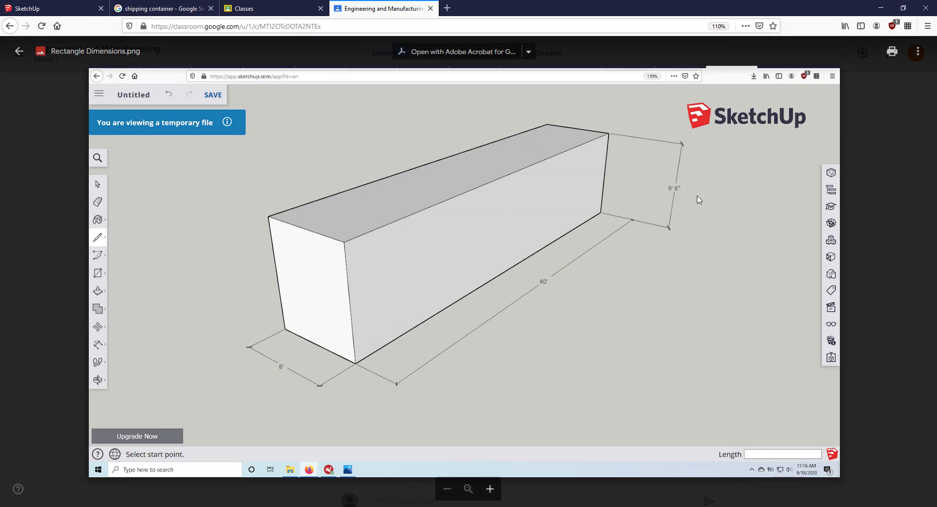
left_click(253, 10)
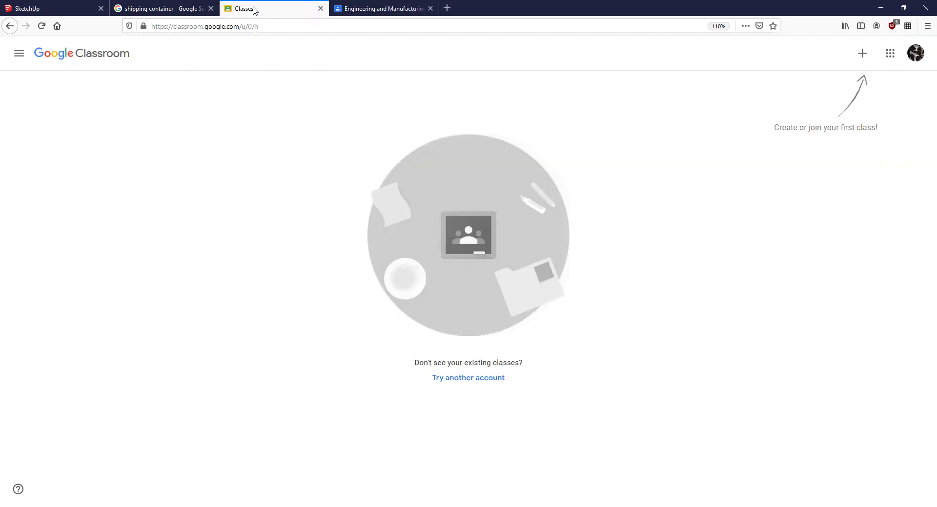
left_click(164, 9)
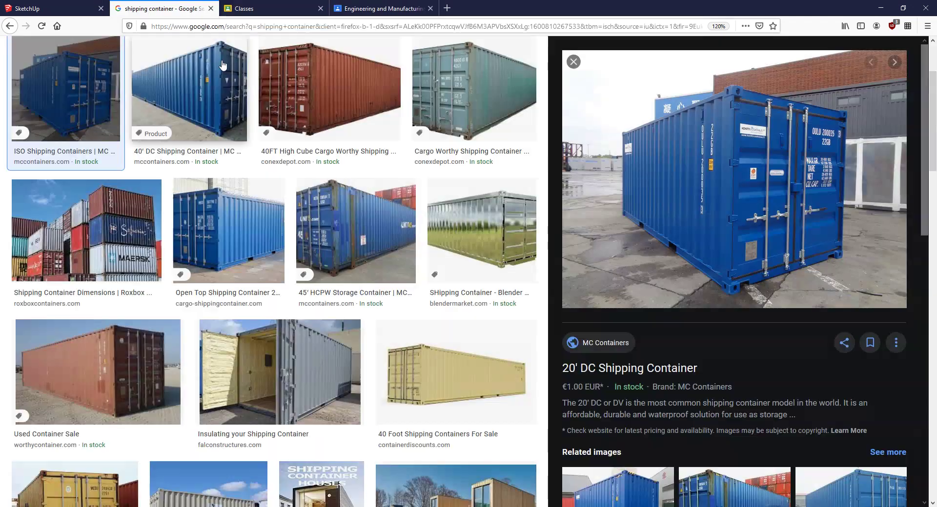
left_click(37, 6)
Step: Measure the box's length, height and width with the Tape Measure, starting from its nearest bottom corner
mouse_move(546, 188)
middle_mouse_down()
mouse_move(613, 157)
mouse_move(531, 209)
middle_mouse_up()
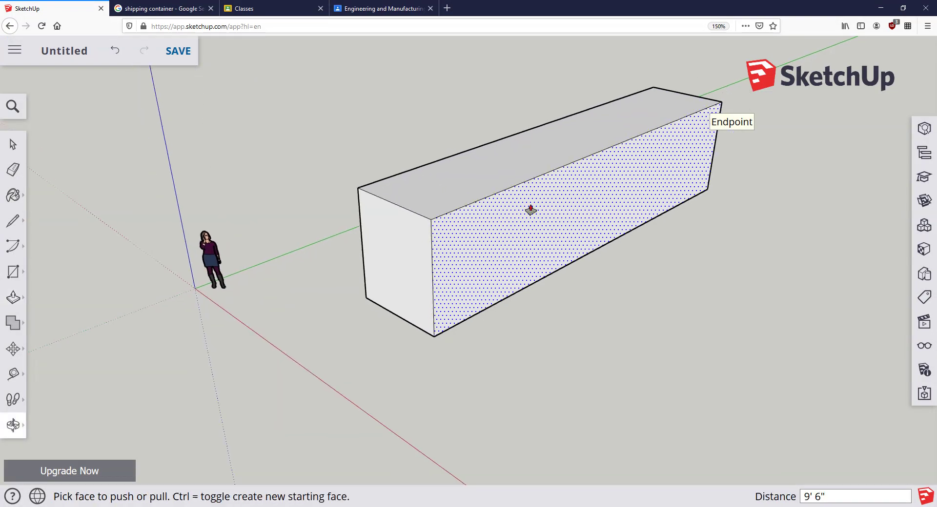
left_click(13, 374)
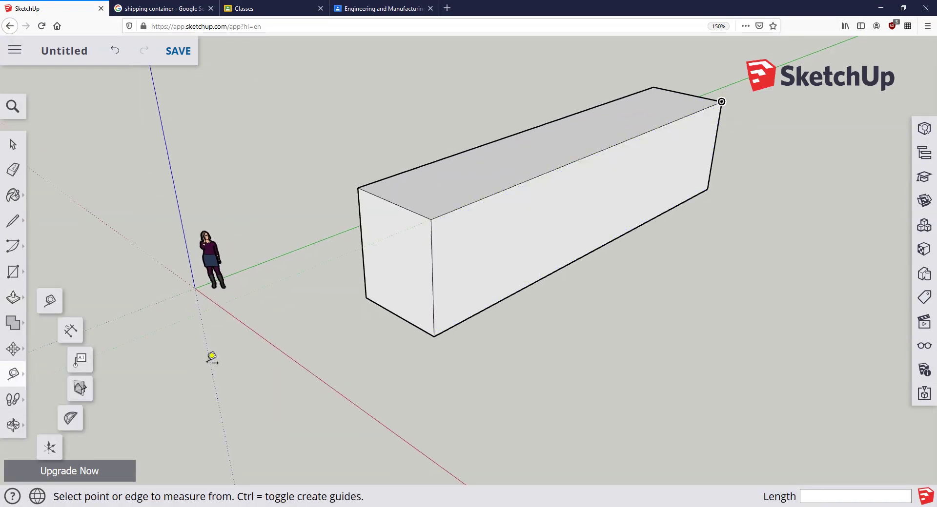
left_click(434, 336)
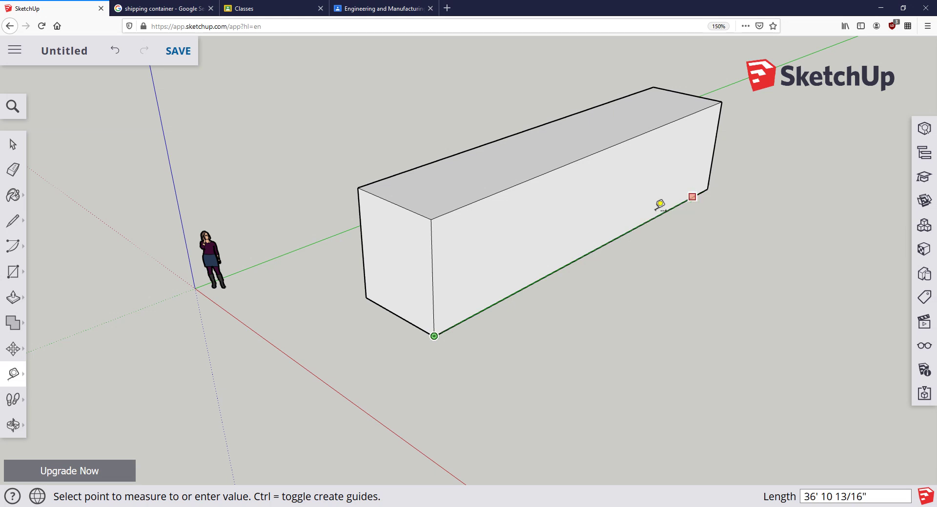
mouse_move(431, 219)
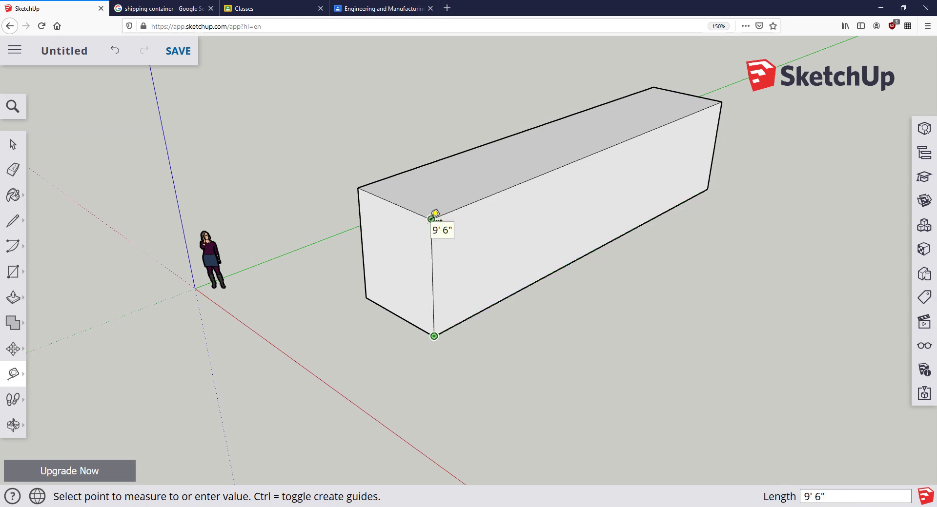
mouse_move(367, 297)
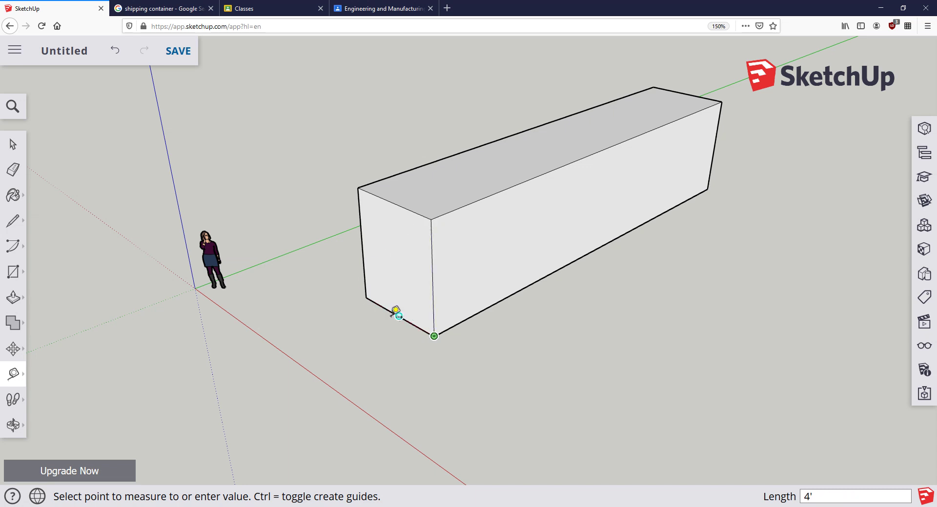
type("4")
middle_click_drag(404, 309, 427, 324)
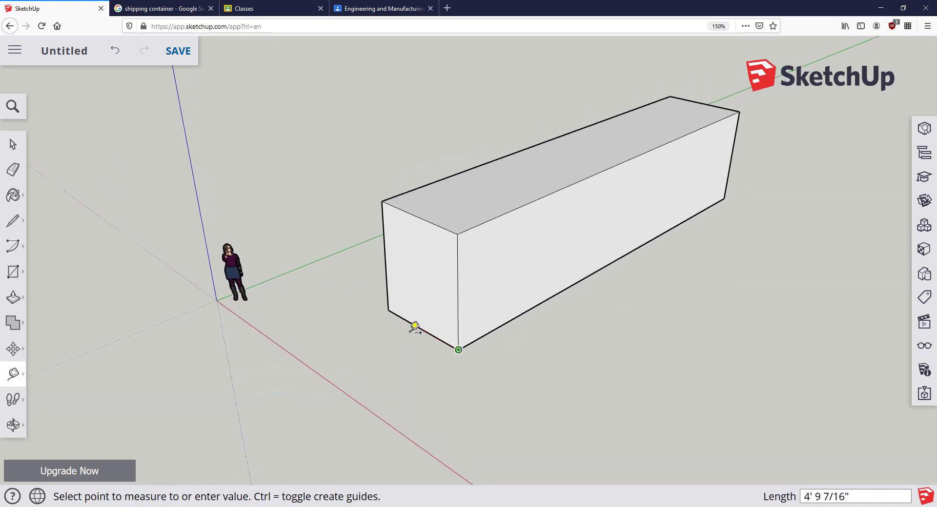